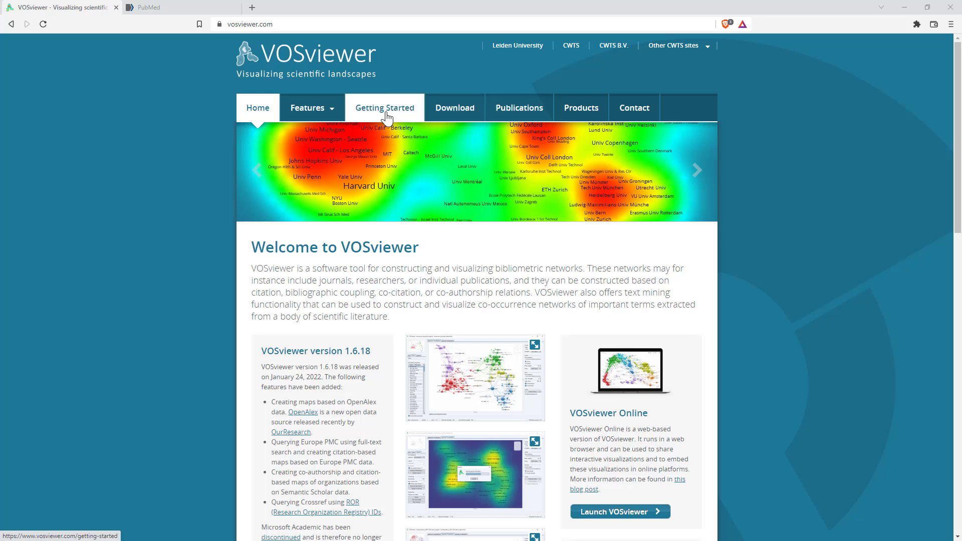
Go to the VOSviewer Download page offering version 1.6.18 for Windows and macOS
click(459, 114)
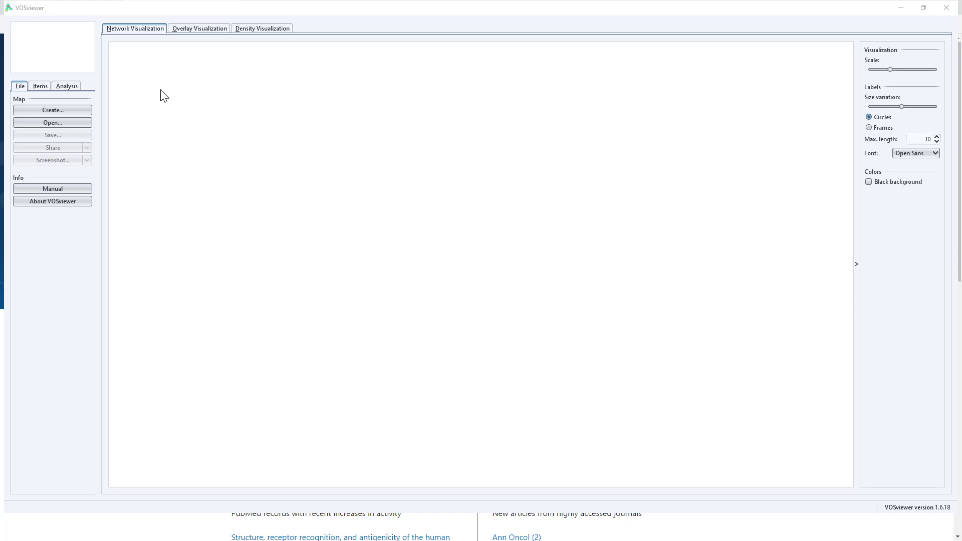
Begin a new VOSviewer map built from bibliographic data and advance to the data source step
click(49, 109)
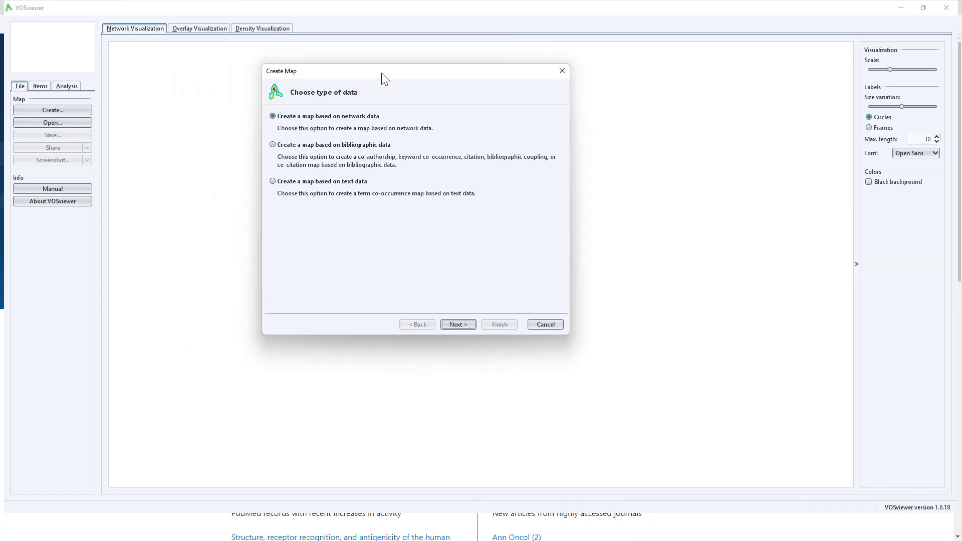
drag(381, 73, 370, 79)
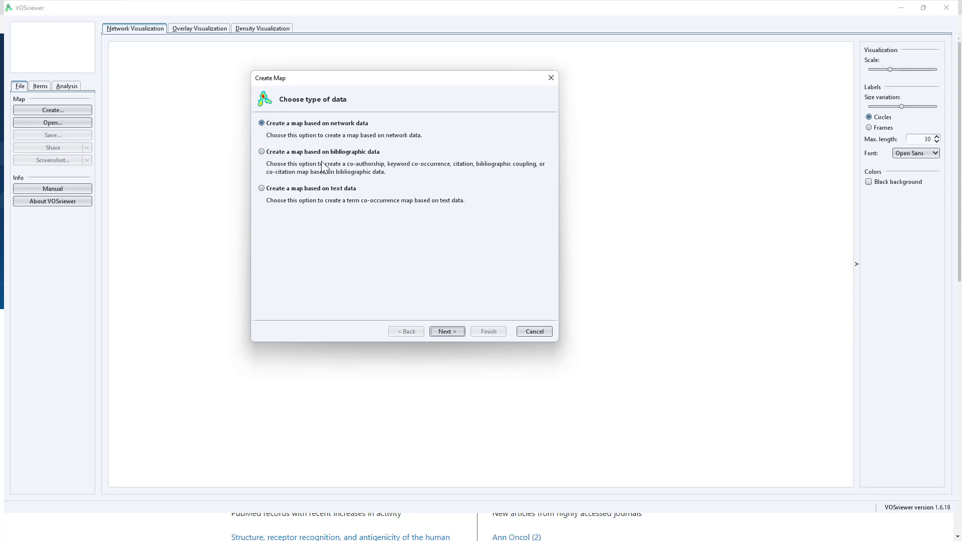
click(262, 151)
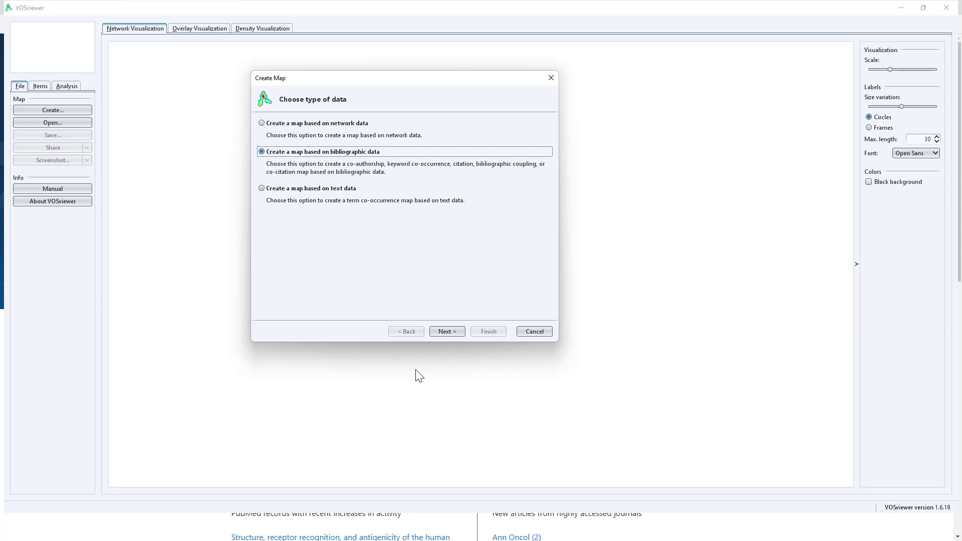
click(450, 331)
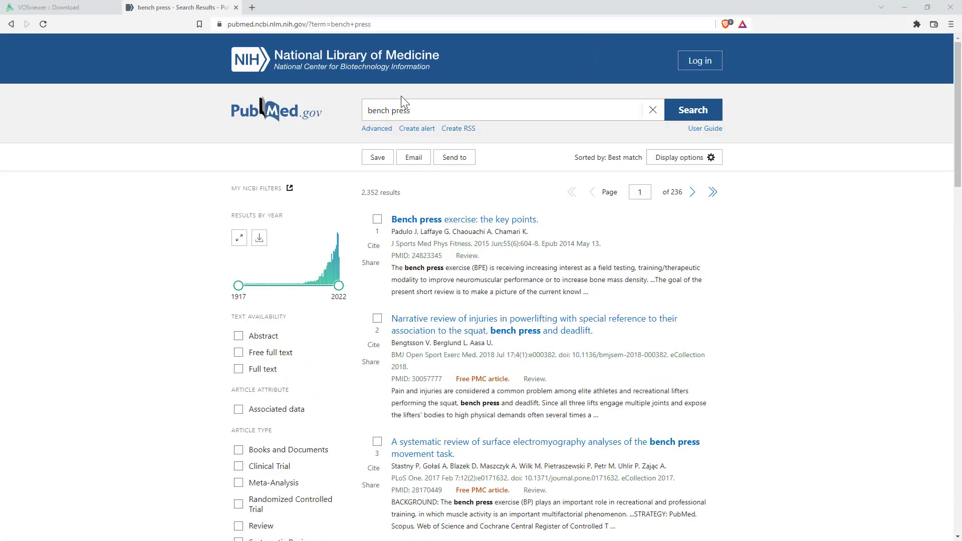
Focus the 'bench press' query on PubMed's results page showing 2,352 articles
click(430, 110)
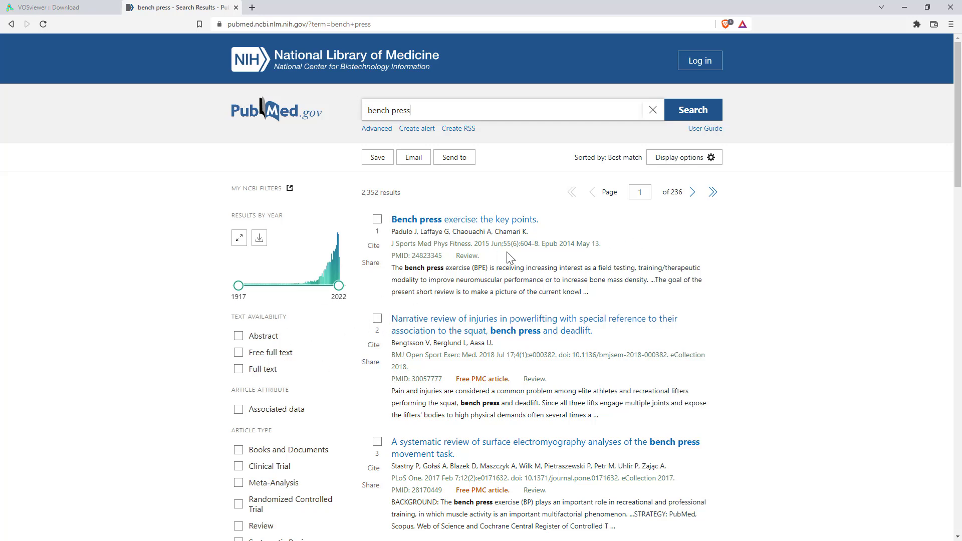
Save all 2,352 'bench press' results to a file in PubMed format
click(377, 158)
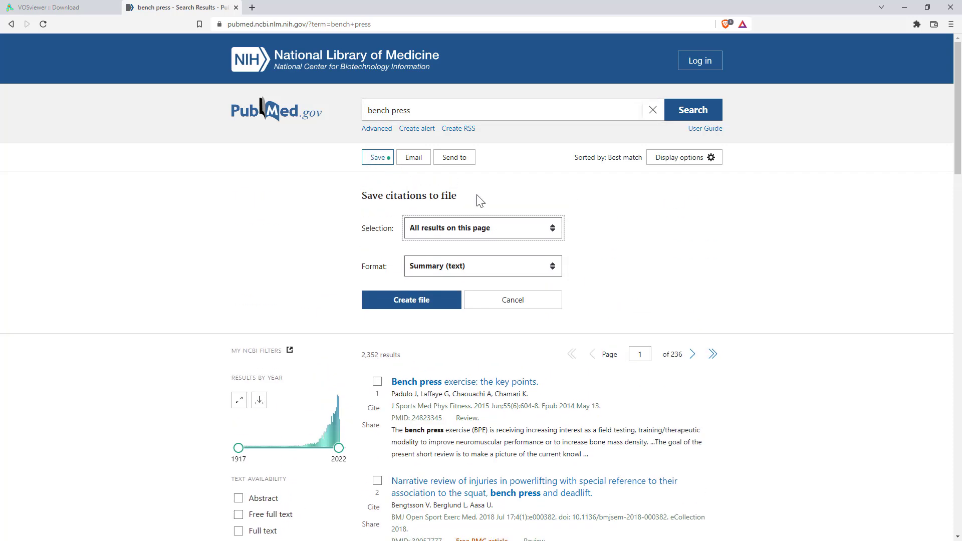
click(494, 229)
click(455, 257)
click(500, 269)
click(419, 293)
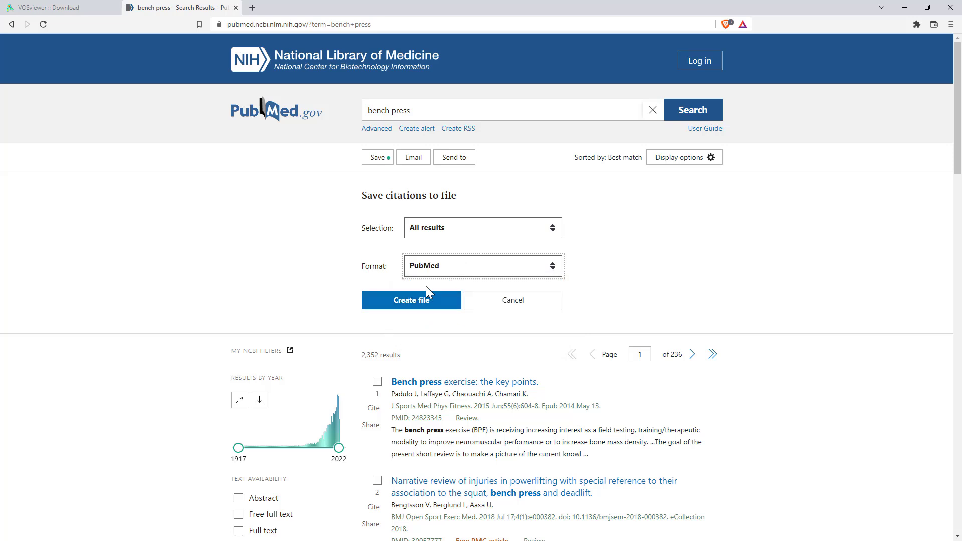
click(448, 268)
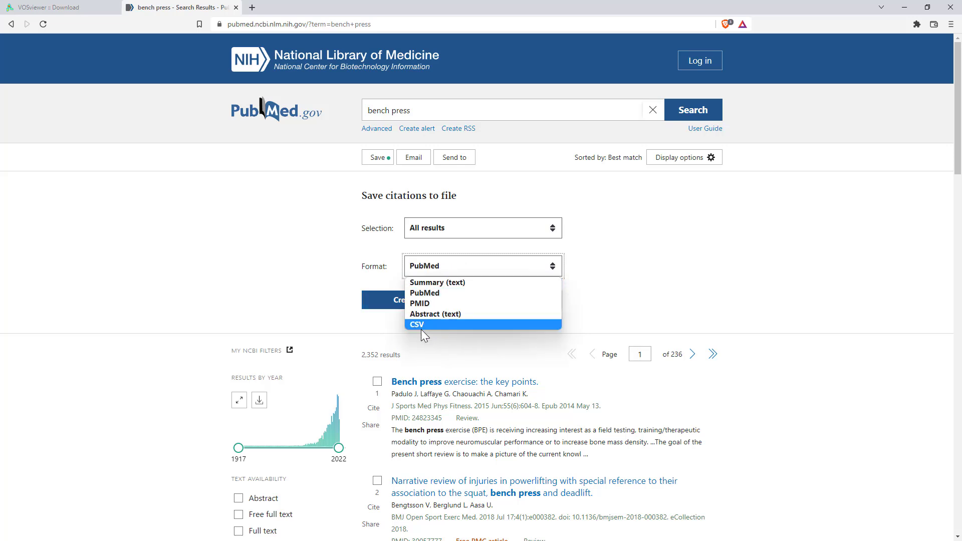
click(430, 294)
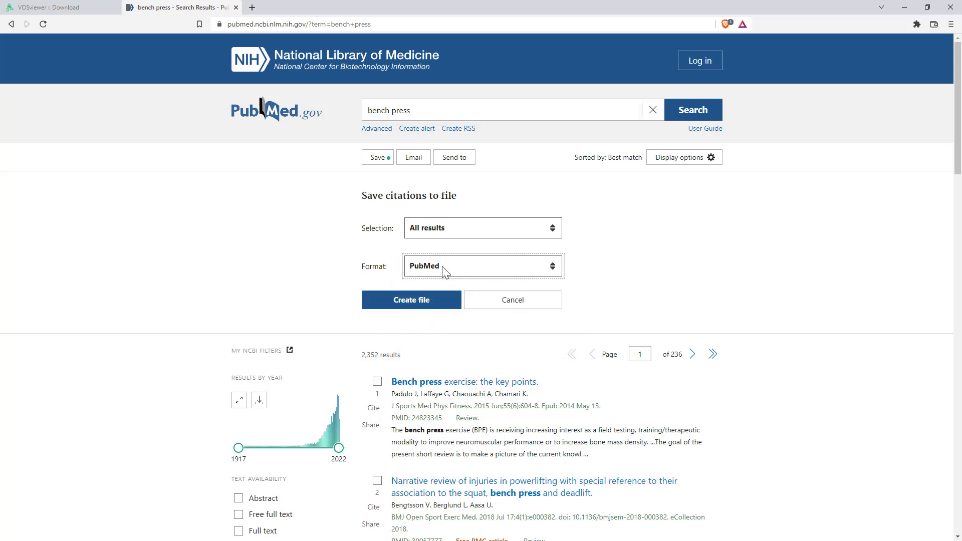
click(418, 300)
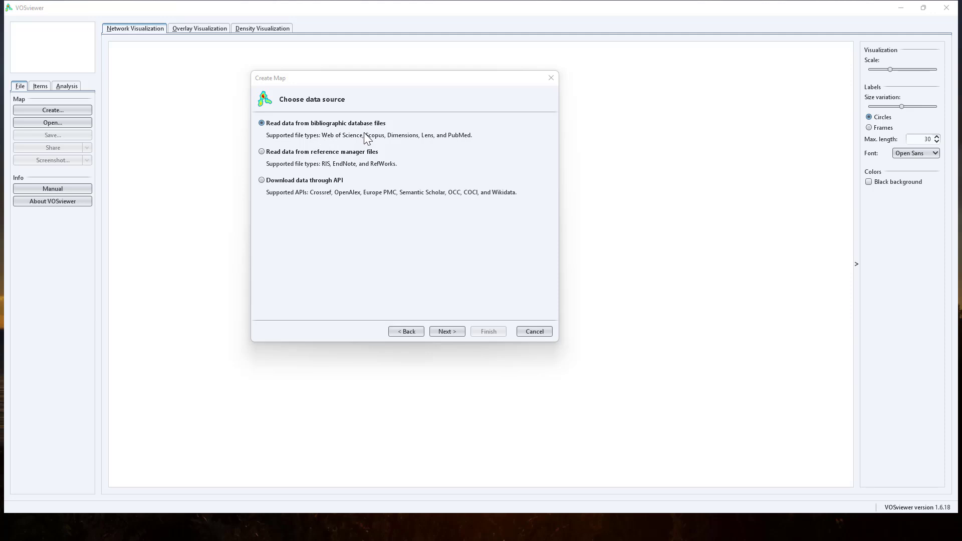
Load pubmed-benchpress-set.txt as a PubMed data file and advance to the analysis type
click(446, 331)
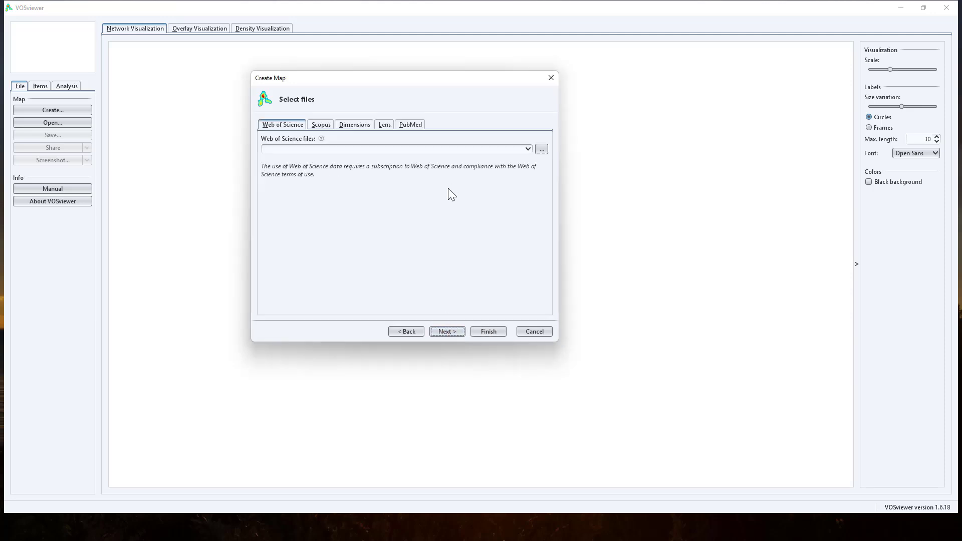
click(411, 125)
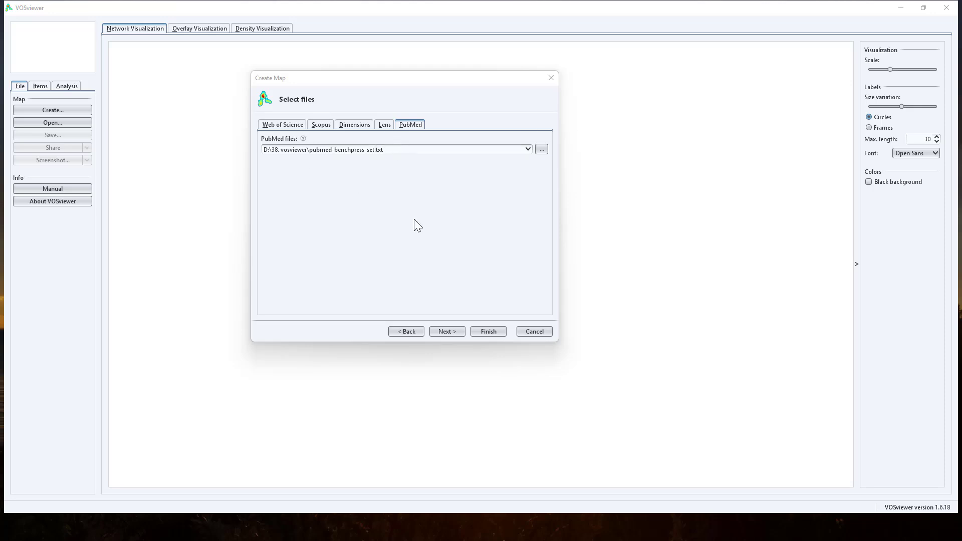
click(444, 332)
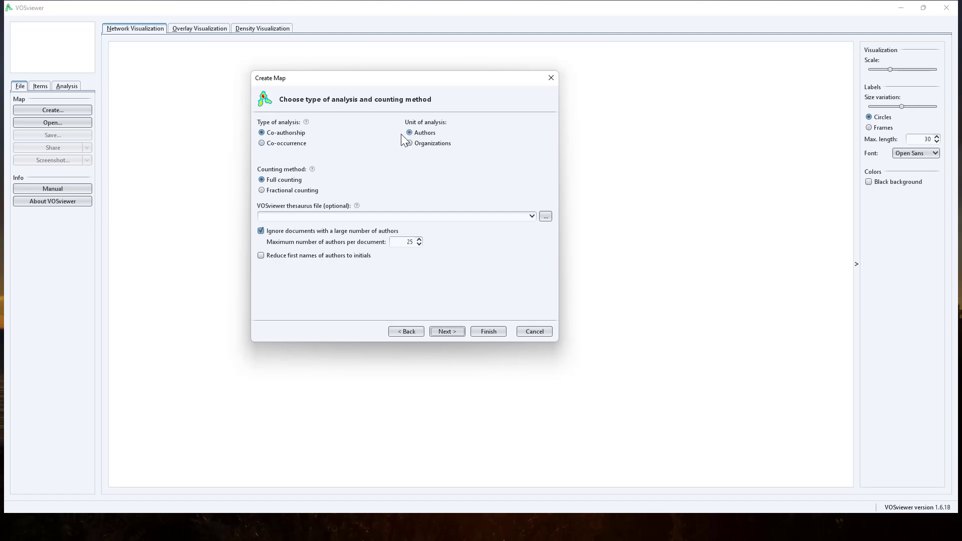
Select Co-occurrence of All keywords with Full counting as the analysis type
click(272, 143)
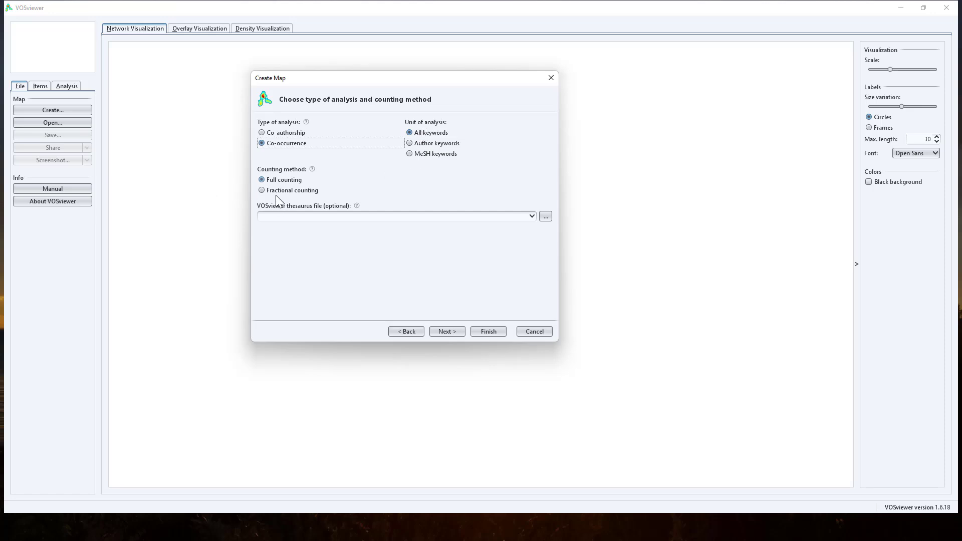
click(279, 133)
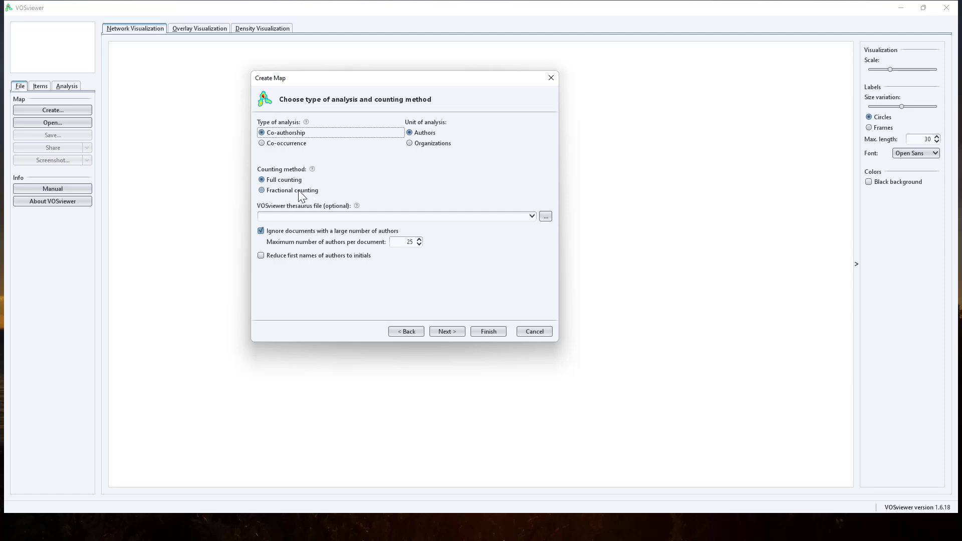
click(275, 143)
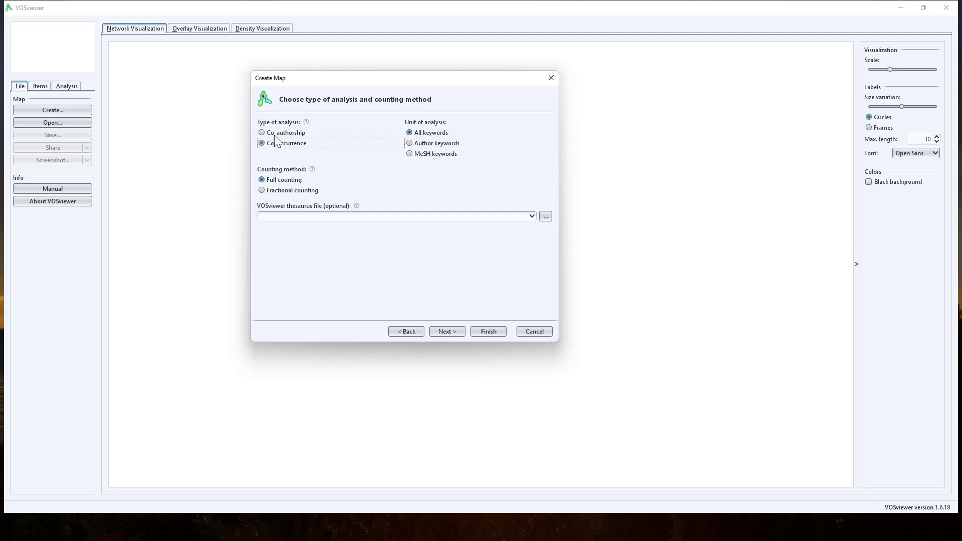
click(274, 134)
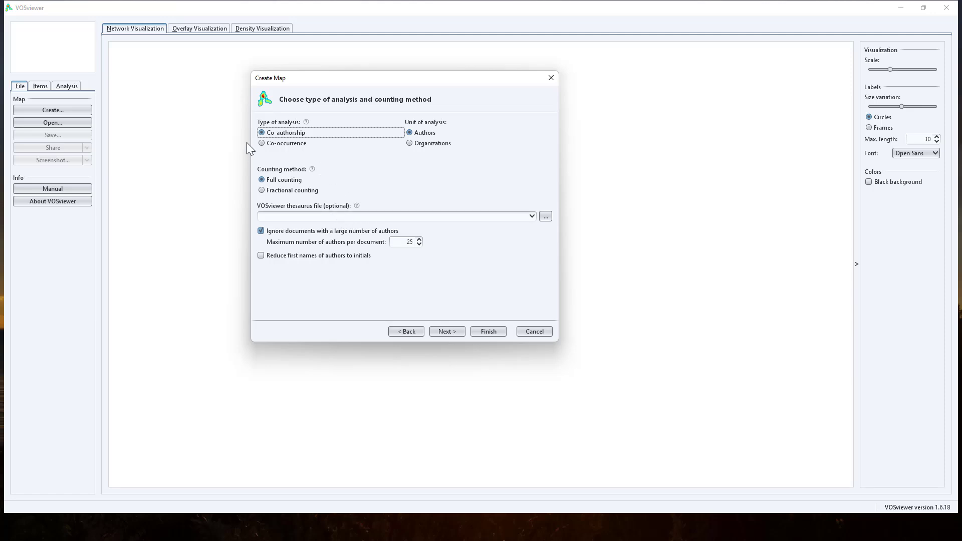
click(260, 143)
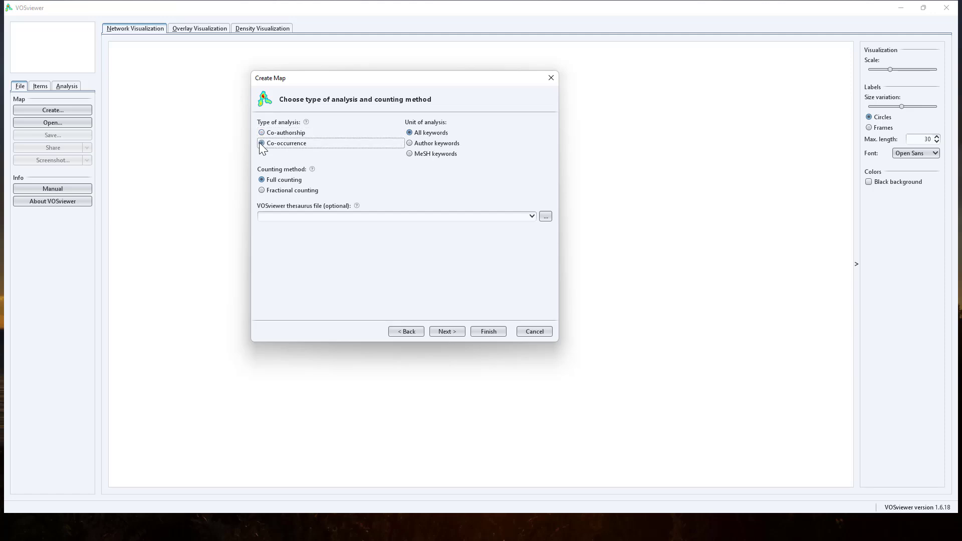
mouse_move(314, 171)
Keep the default minimum occurrences, which 456 of 3,628 keywords meet
click(447, 333)
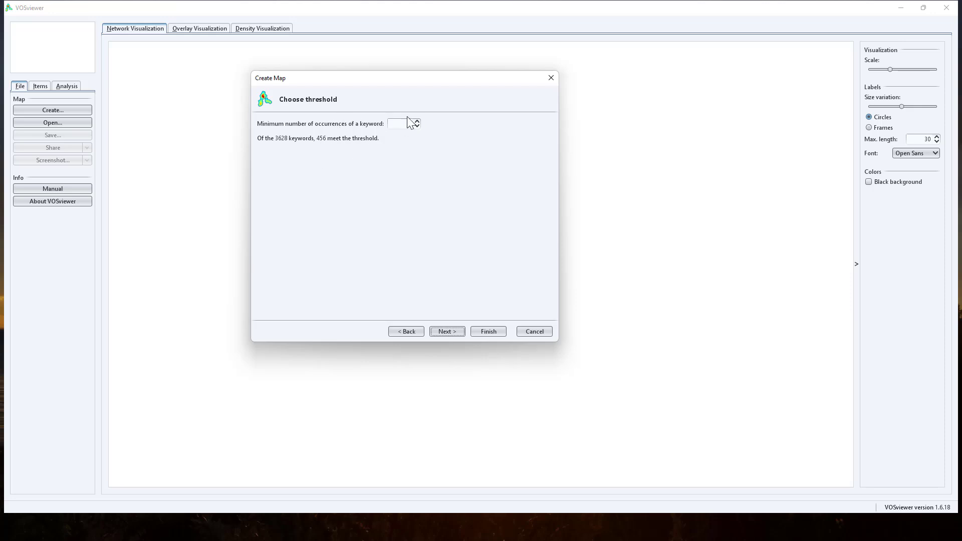
click(447, 331)
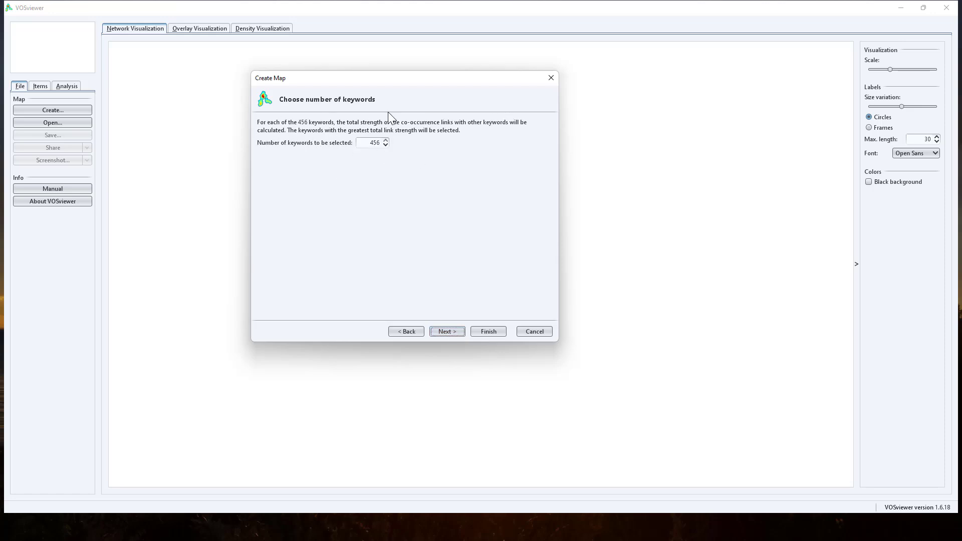
Keep all 456 keywords, review their occurrences and link strengths, and finish the map
click(453, 331)
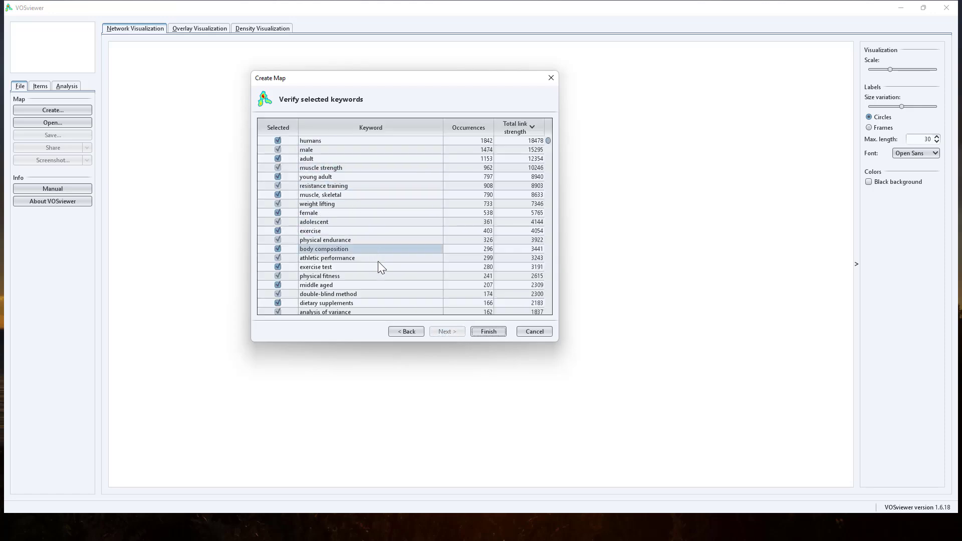
scroll(393, 189, down, 4)
scroll(387, 195, down, 12)
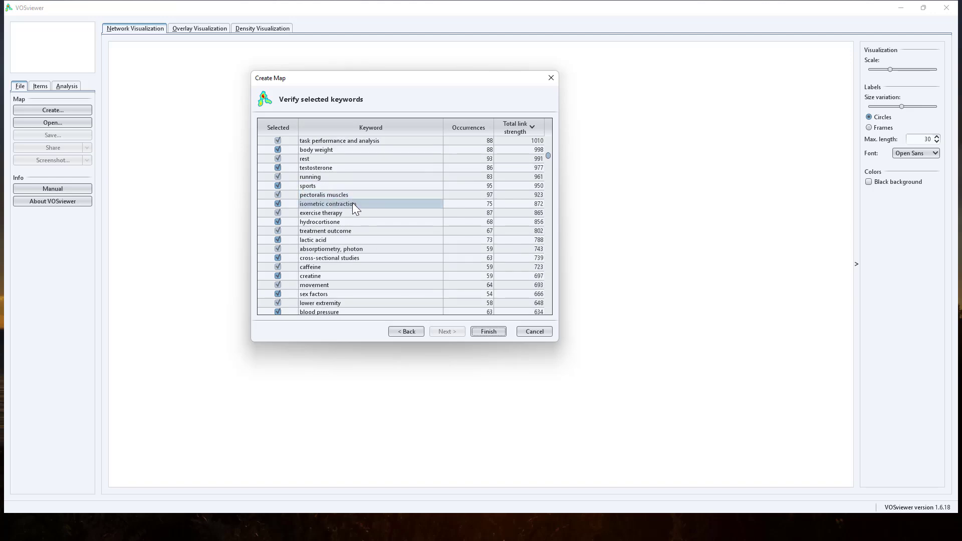
scroll(353, 204, up, 16)
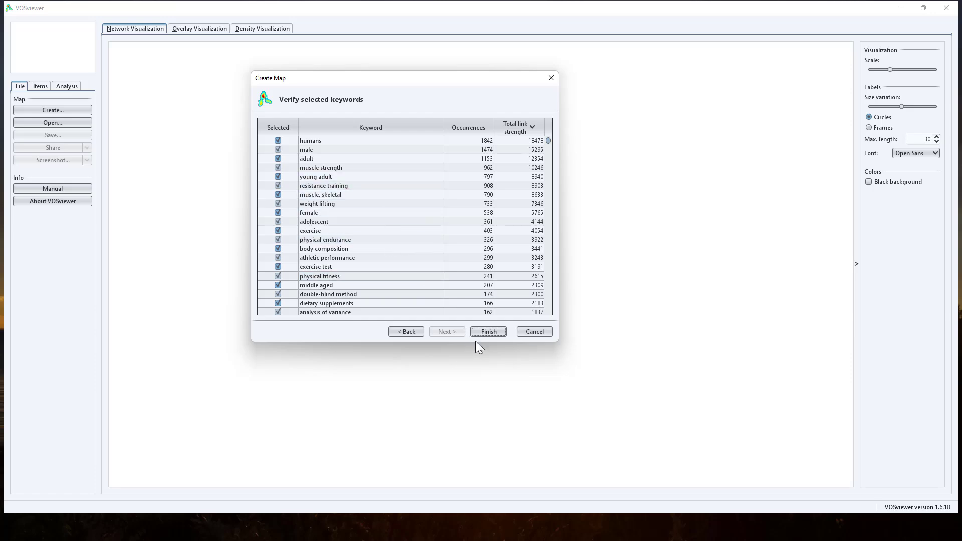
click(488, 331)
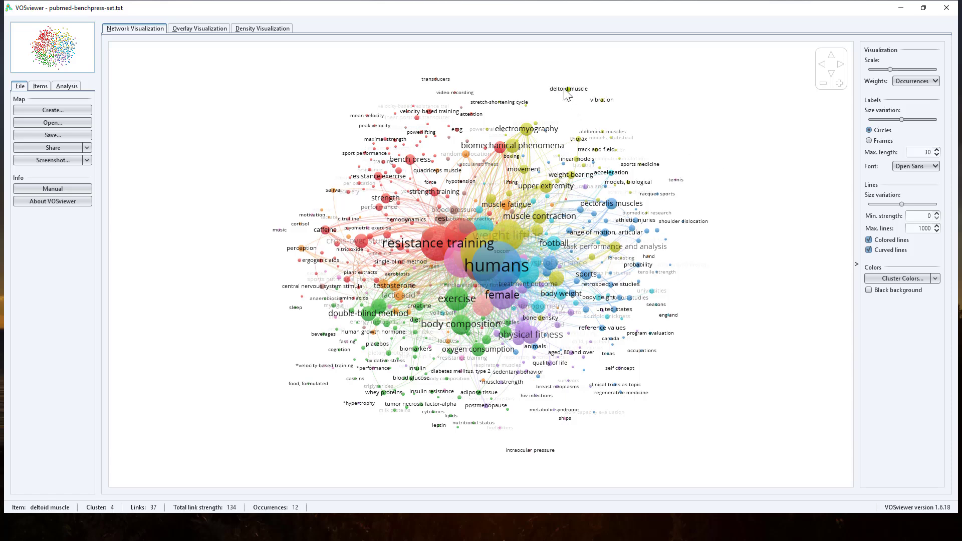
mouse_move(560, 95)
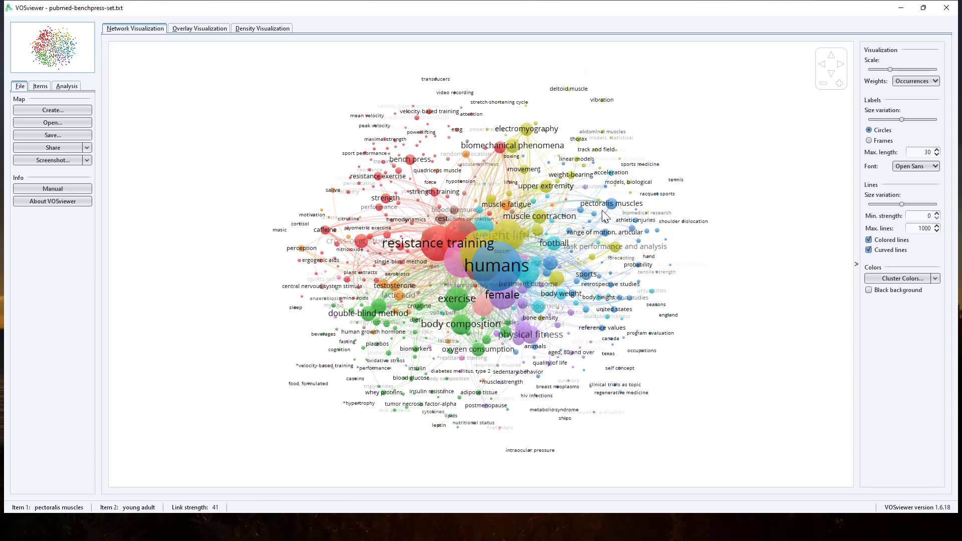
mouse_move(591, 208)
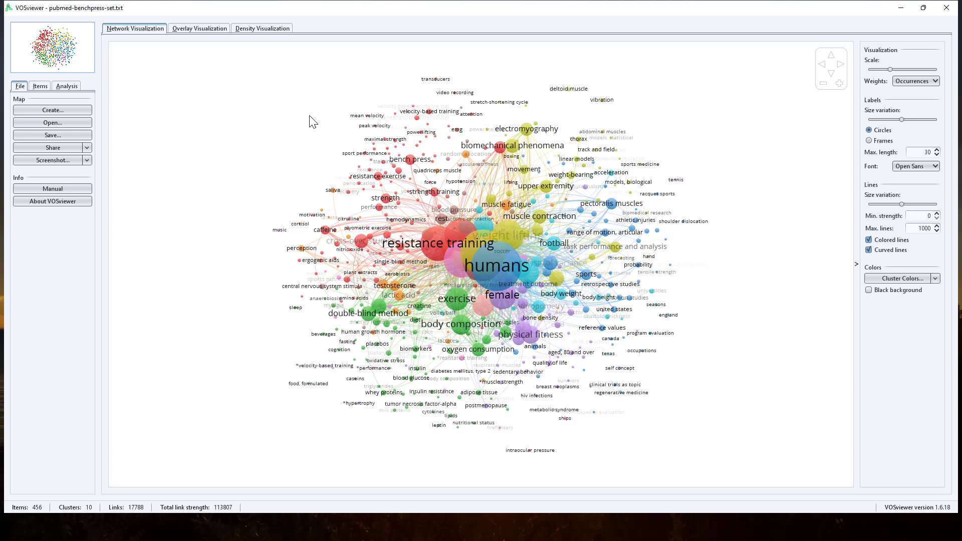
Switch to the overlay view colouring keywords by average publication year, 2005–2020
click(193, 28)
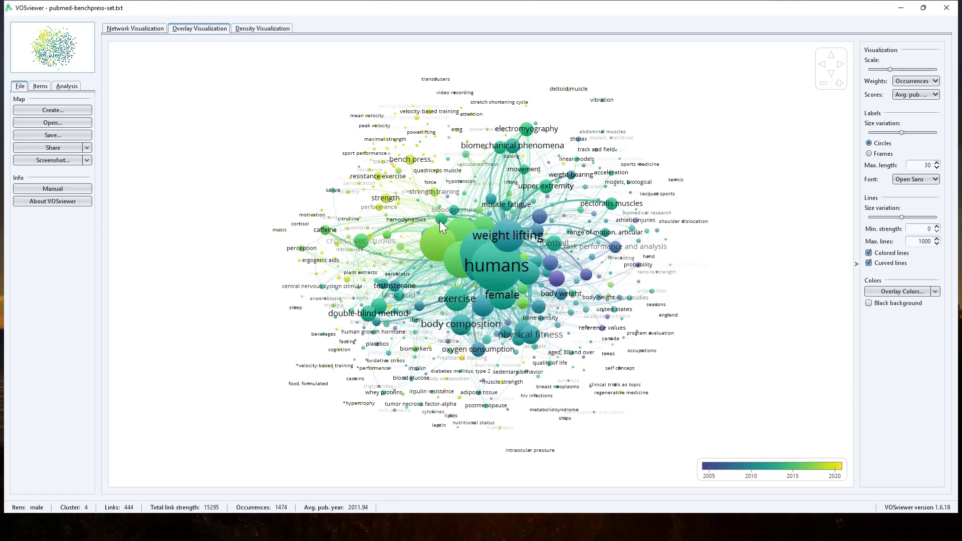
Display the keyword density view centred on humans, then go back to the network visualization
click(254, 29)
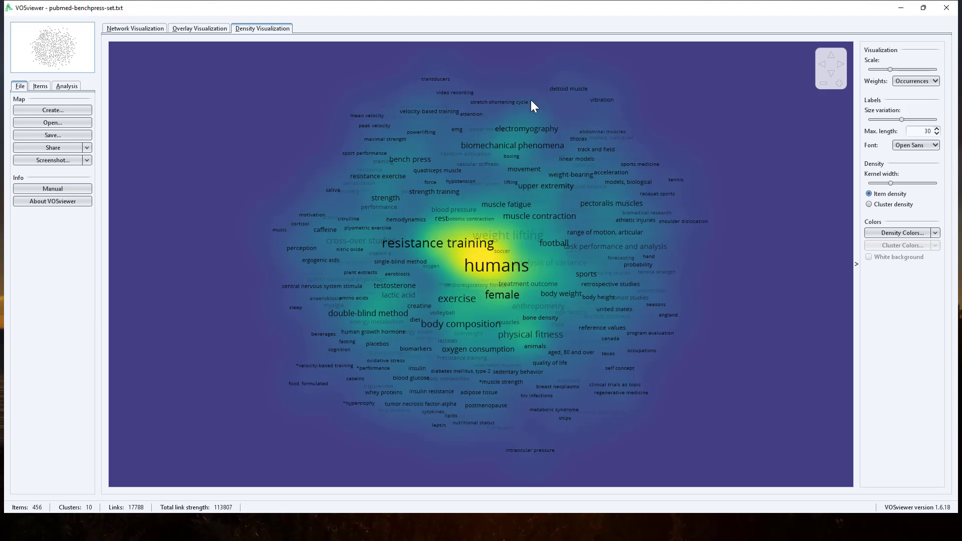
click(131, 29)
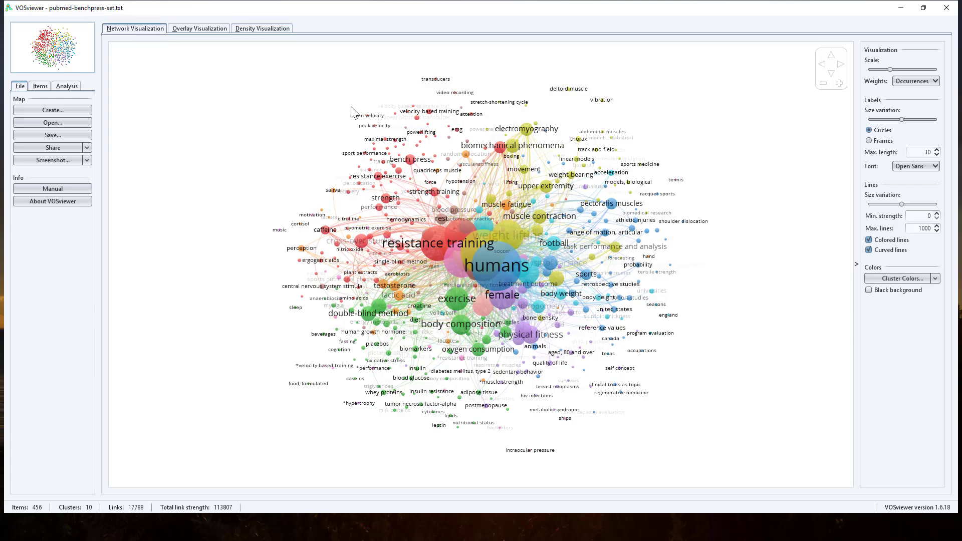